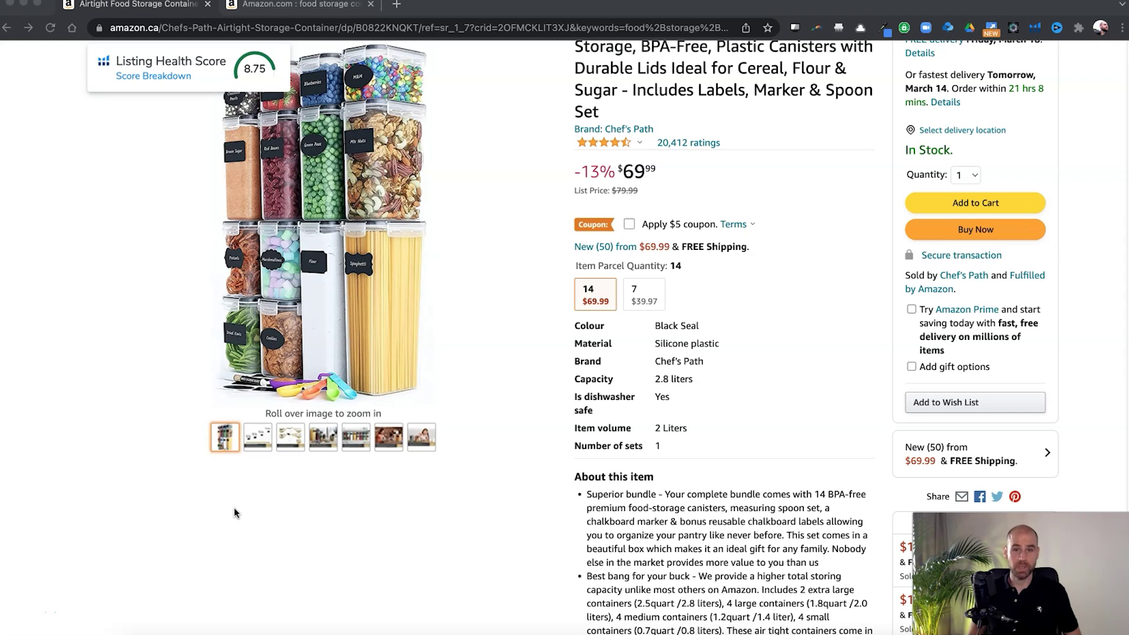
Step: Scroll through the amazon.ca food storage container product listing
{"action": "scroll", "coordinate": [411, 500], "scroll_direction": "down", "scroll_amount": 2}
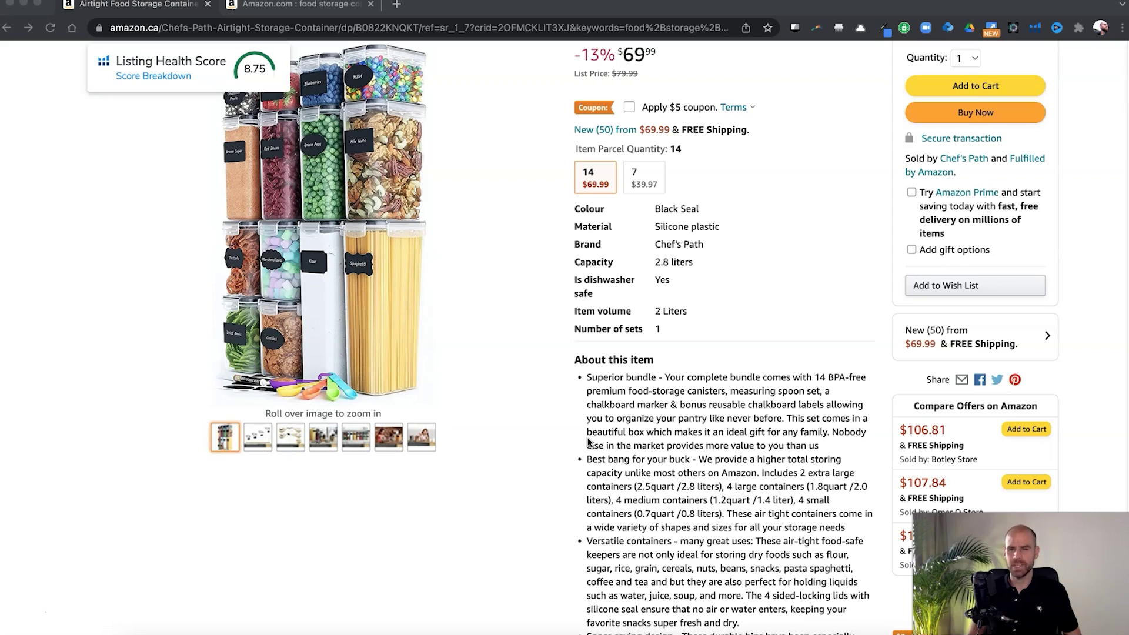
{"action": "scroll", "coordinate": [588, 443], "scroll_direction": "down", "scroll_amount": 8}
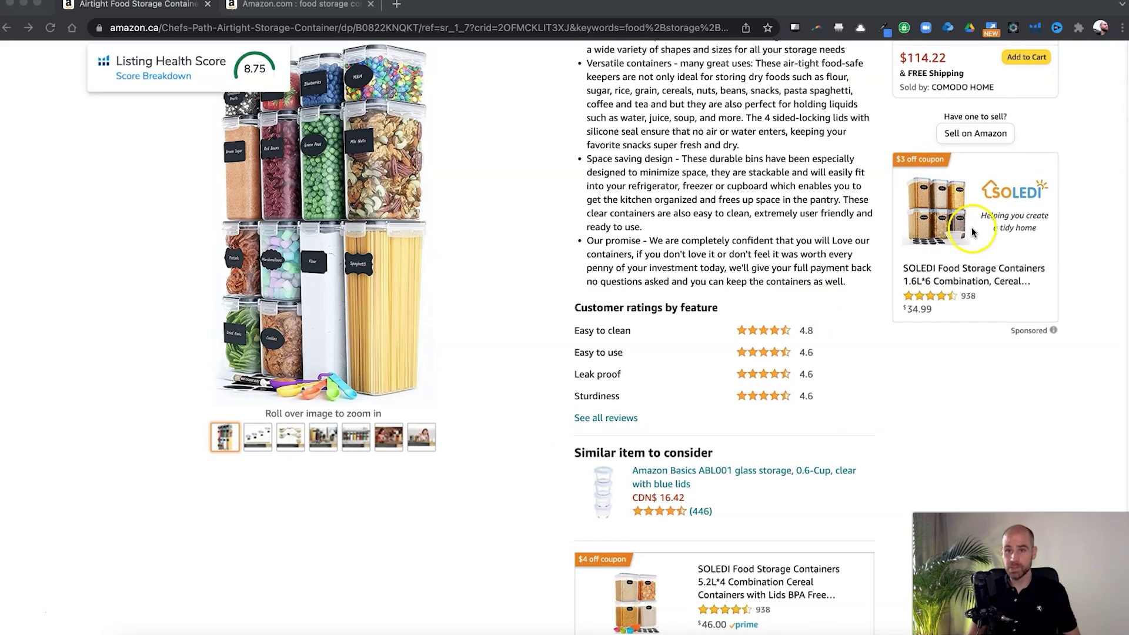
{"action": "scroll", "coordinate": [952, 247], "scroll_direction": "down", "scroll_amount": 4}
{"action": "scroll", "coordinate": [968, 173], "scroll_direction": "up", "scroll_amount": 15}
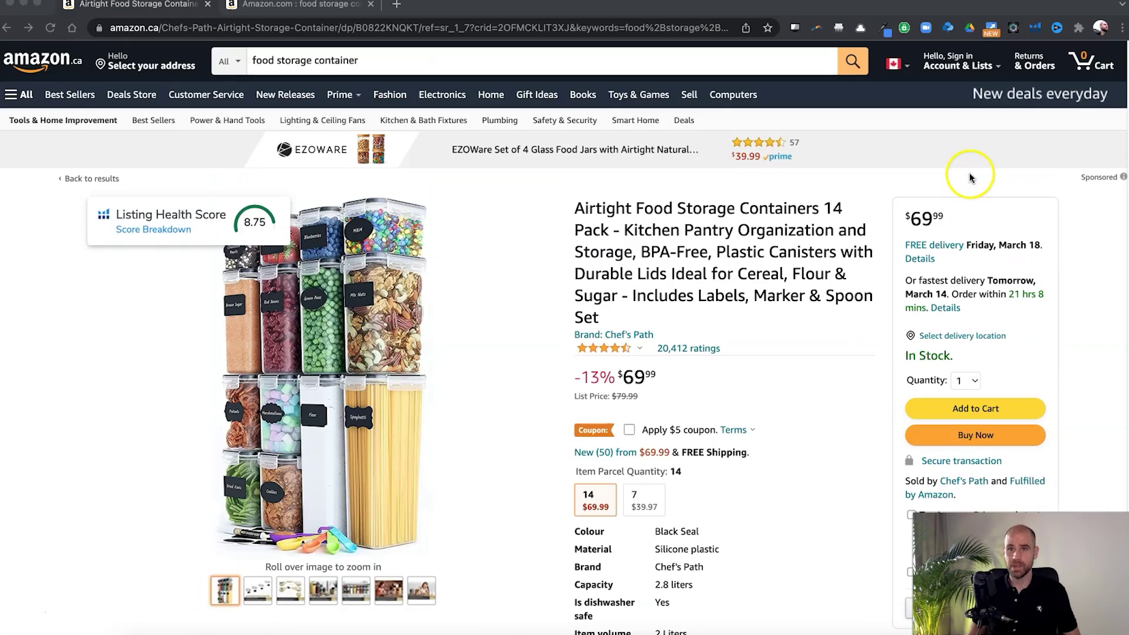
{"action": "scroll", "coordinate": [971, 177], "scroll_direction": "down", "scroll_amount": 15}
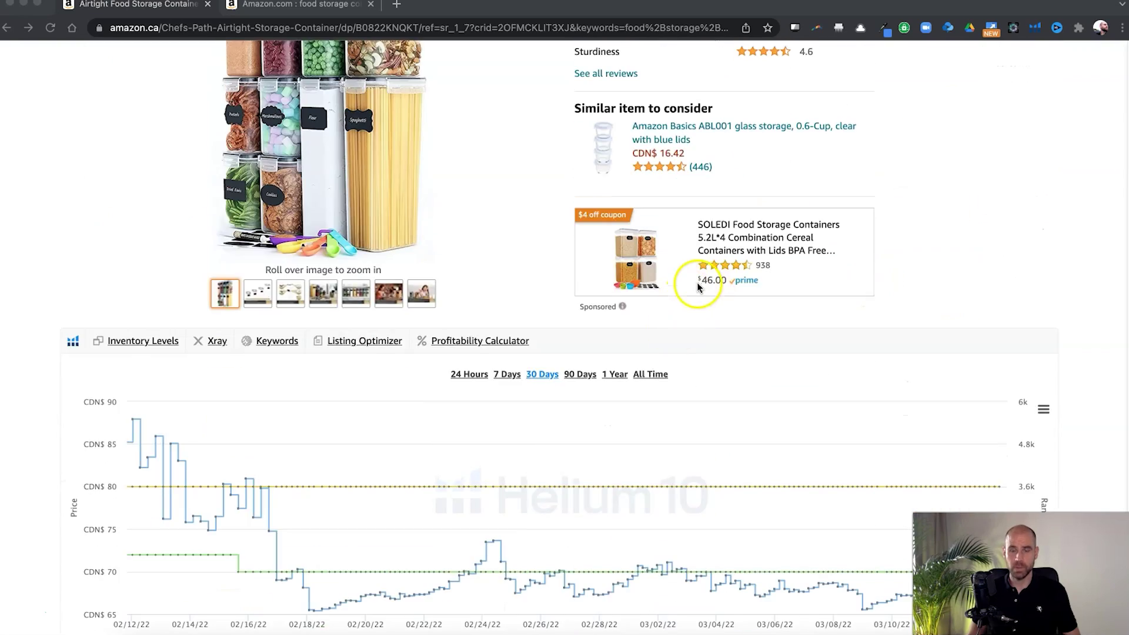
{"action": "scroll", "coordinate": [676, 288], "scroll_direction": "down", "scroll_amount": 20}
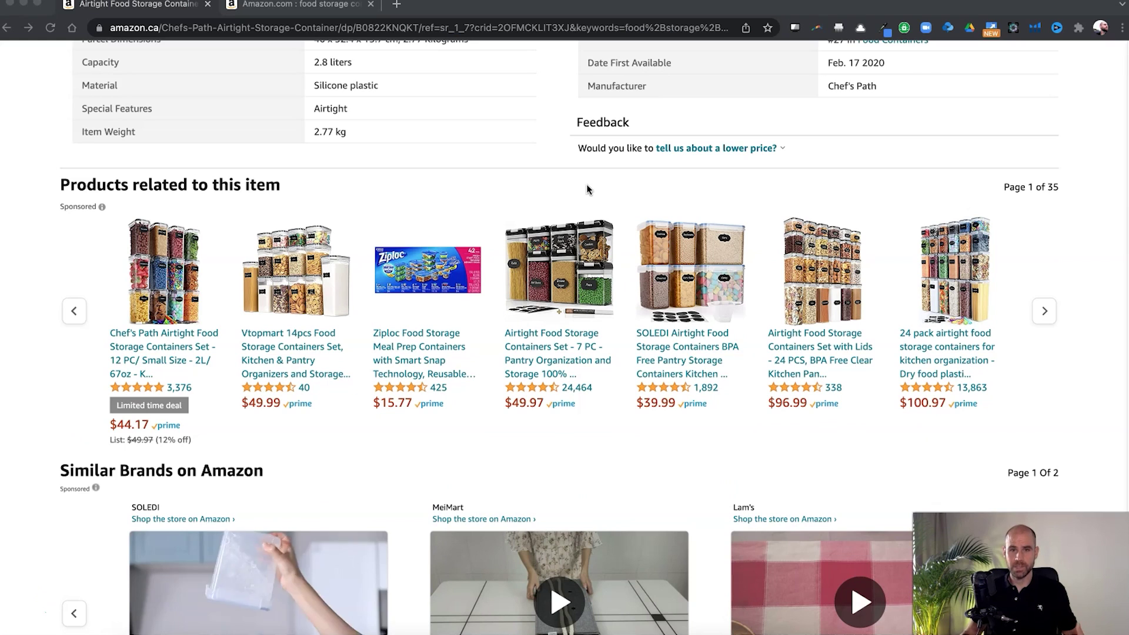
Step: Bring up the amazon.com food storage containers results showing ASIN, sales rank, sellers and fulfillment
{"action": "left_click", "coordinate": [550, 292]}
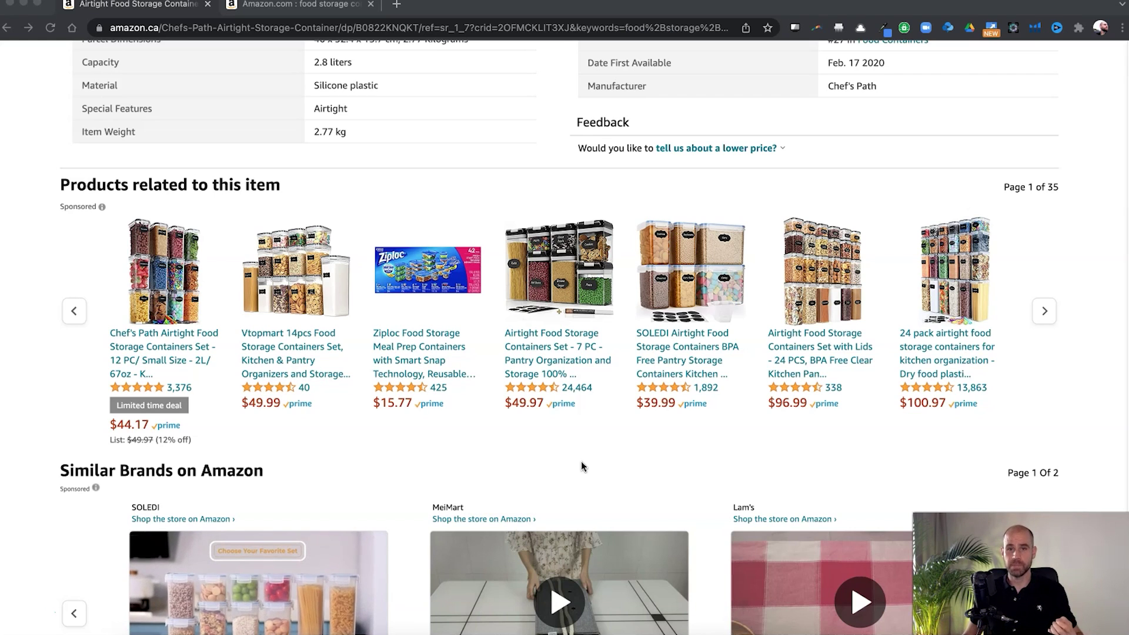
{"action": "left_click", "coordinate": [743, 289]}
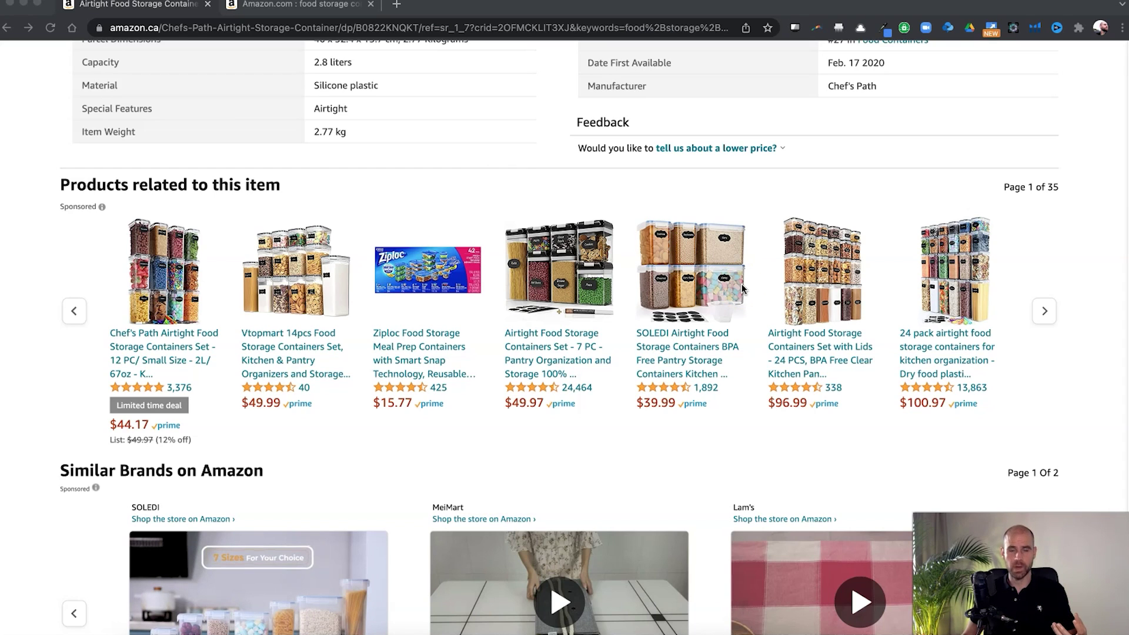
{"action": "scroll", "coordinate": [823, 291], "scroll_direction": "up", "scroll_amount": 15}
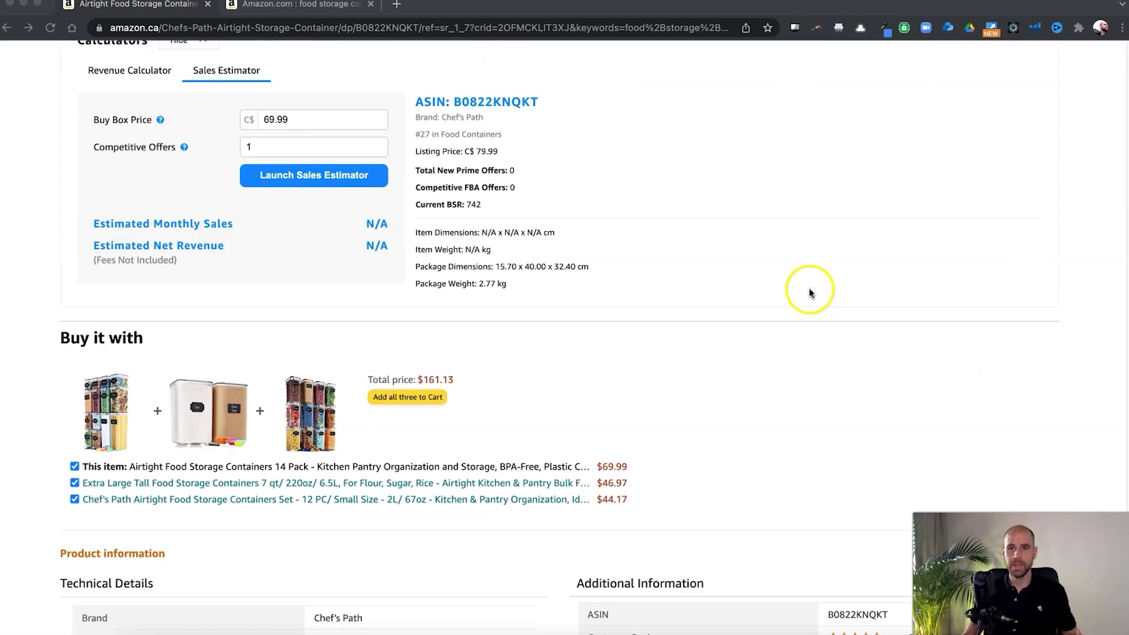
{"action": "scroll", "coordinate": [826, 292], "scroll_direction": "up", "scroll_amount": 15}
Step: Launch Helium 10 Xray on the amazon.com 'food storage containers' search results
{"action": "key", "text": "ctrl+Tab"}
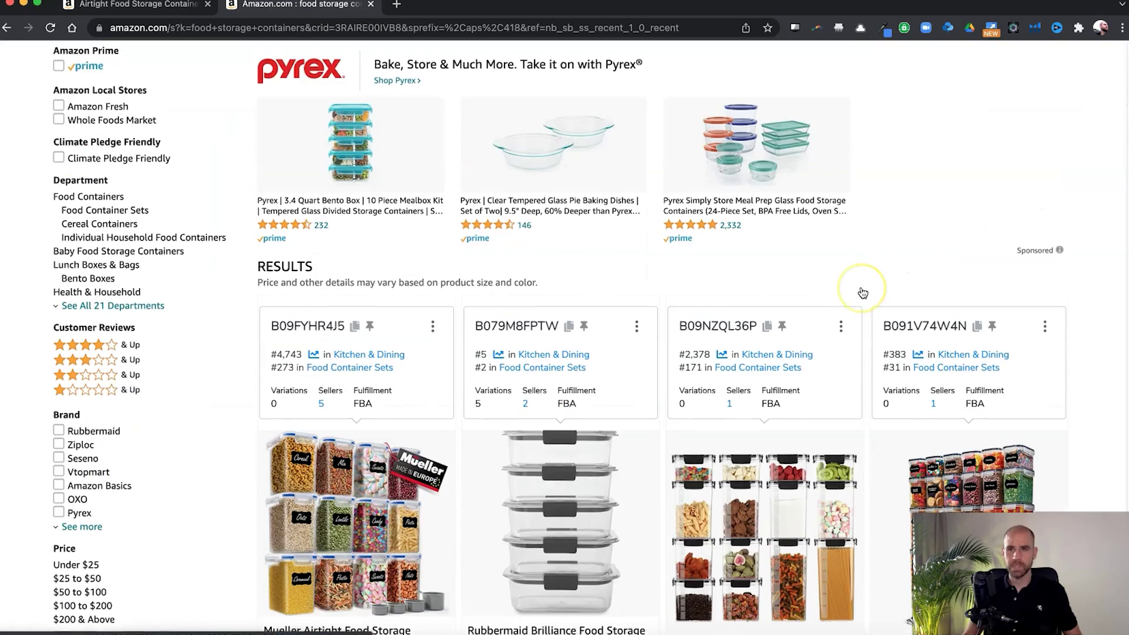
{"action": "scroll", "coordinate": [864, 294], "scroll_direction": "up", "scroll_amount": 3}
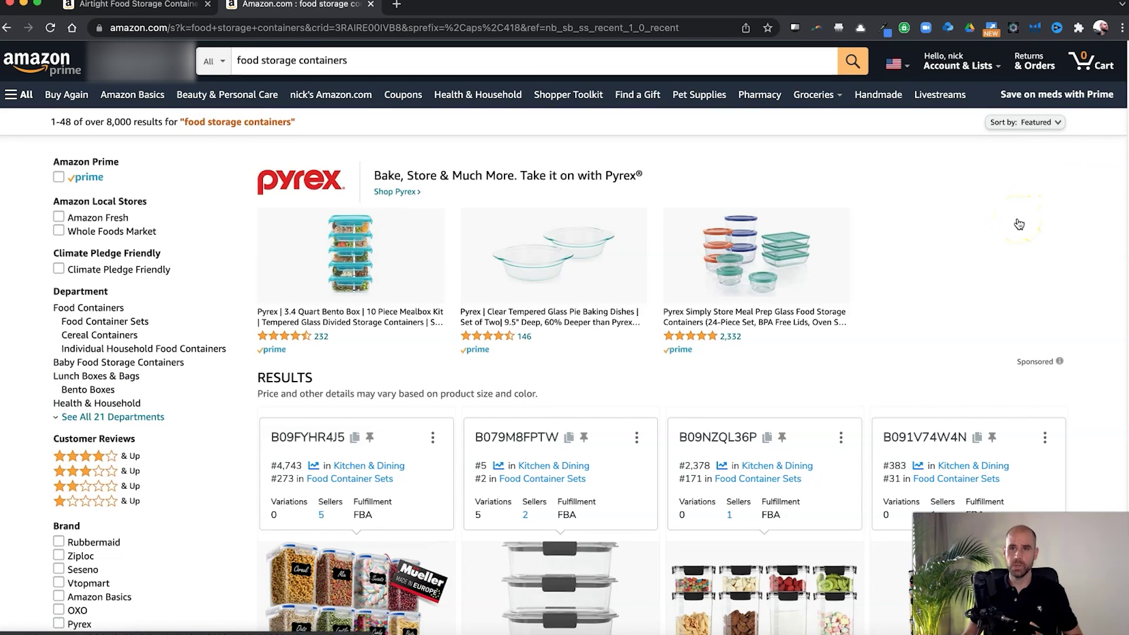
{"action": "left_click", "coordinate": [1035, 29]}
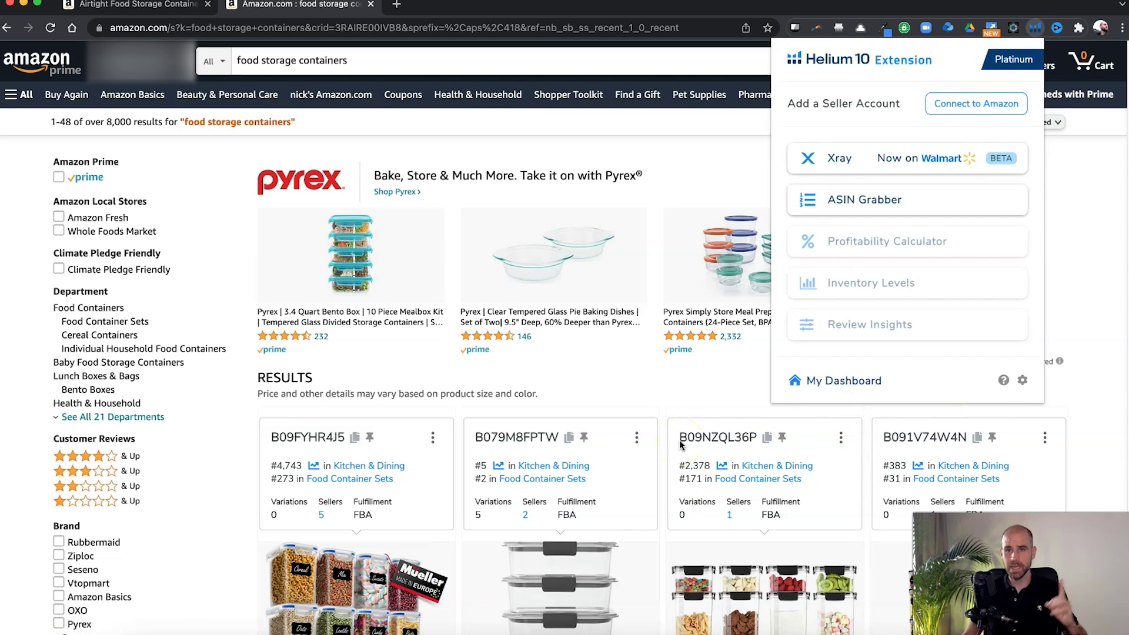
{"action": "left_click", "coordinate": [847, 164]}
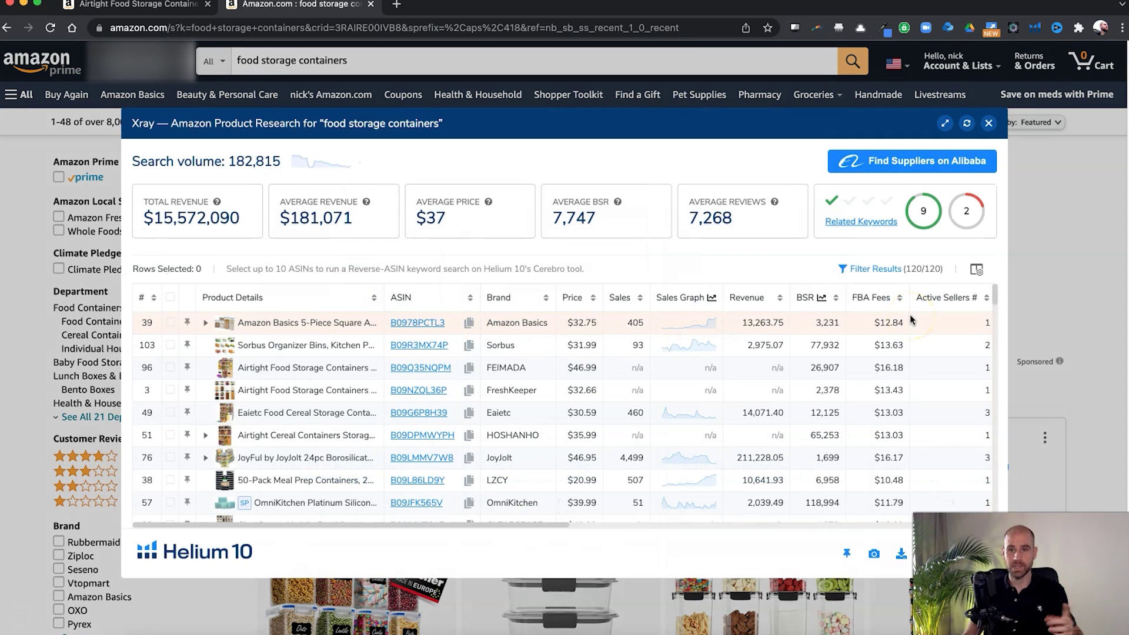
Step: Scroll the Xray table sideways to see the rating, review count and creation date columns
{"action": "left_click_drag", "start_coordinate": [546, 524], "coordinate": [906, 524]}
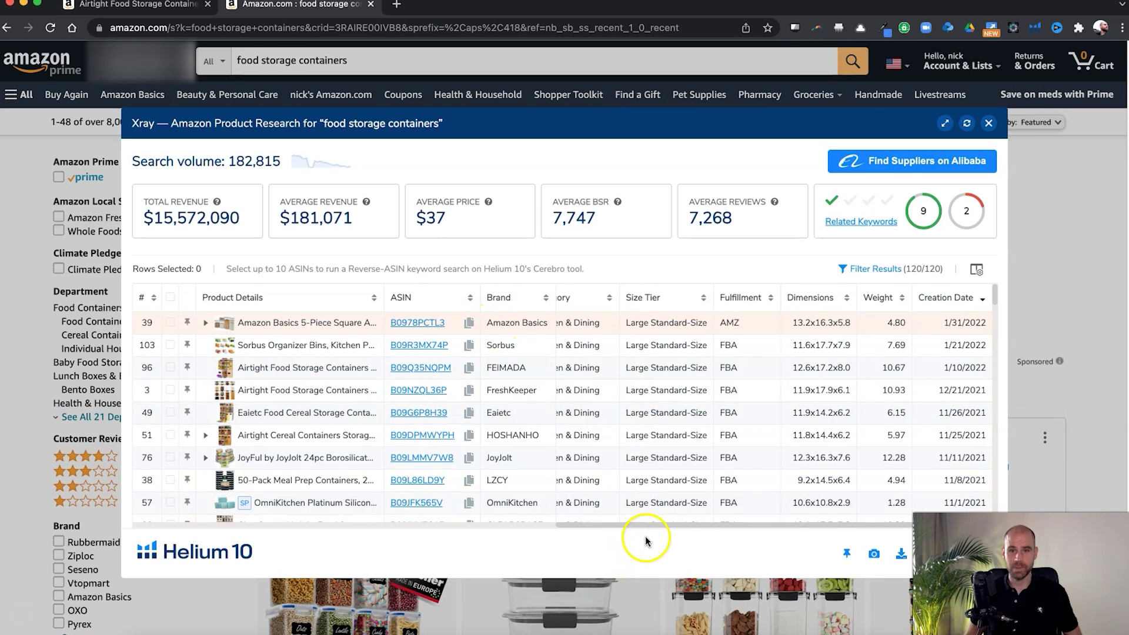
{"action": "left_click_drag", "start_coordinate": [651, 524], "coordinate": [447, 518]}
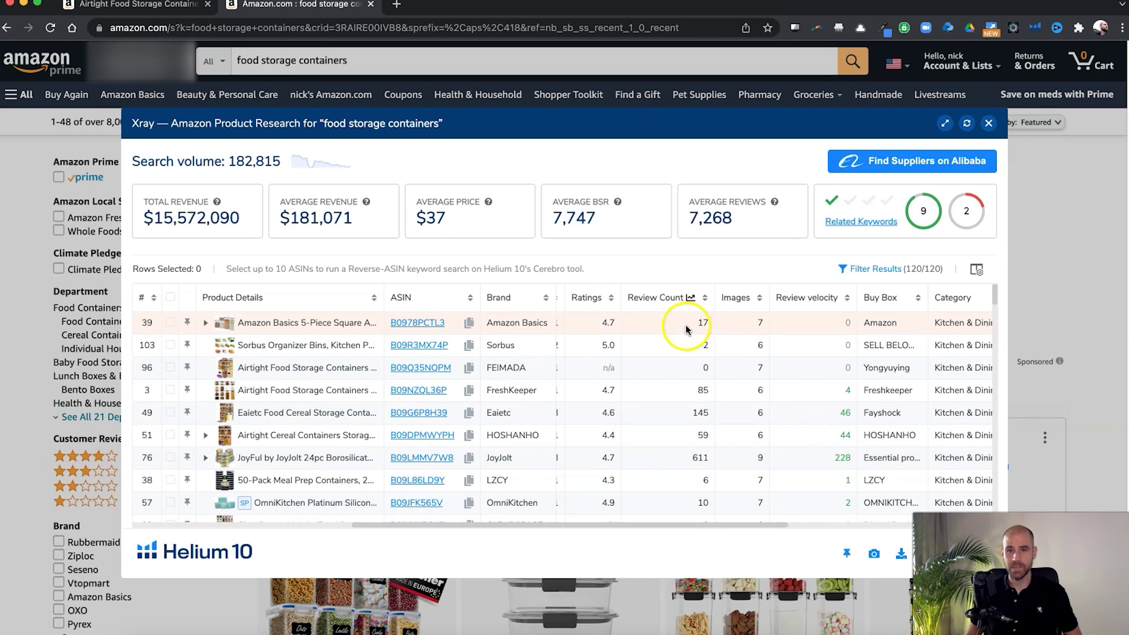
{"action": "mouse_move", "coordinate": [690, 521]}
{"action": "left_mouse_down"}
{"action": "mouse_move", "coordinate": [643, 525]}
{"action": "mouse_move", "coordinate": [680, 526]}
{"action": "left_mouse_up"}
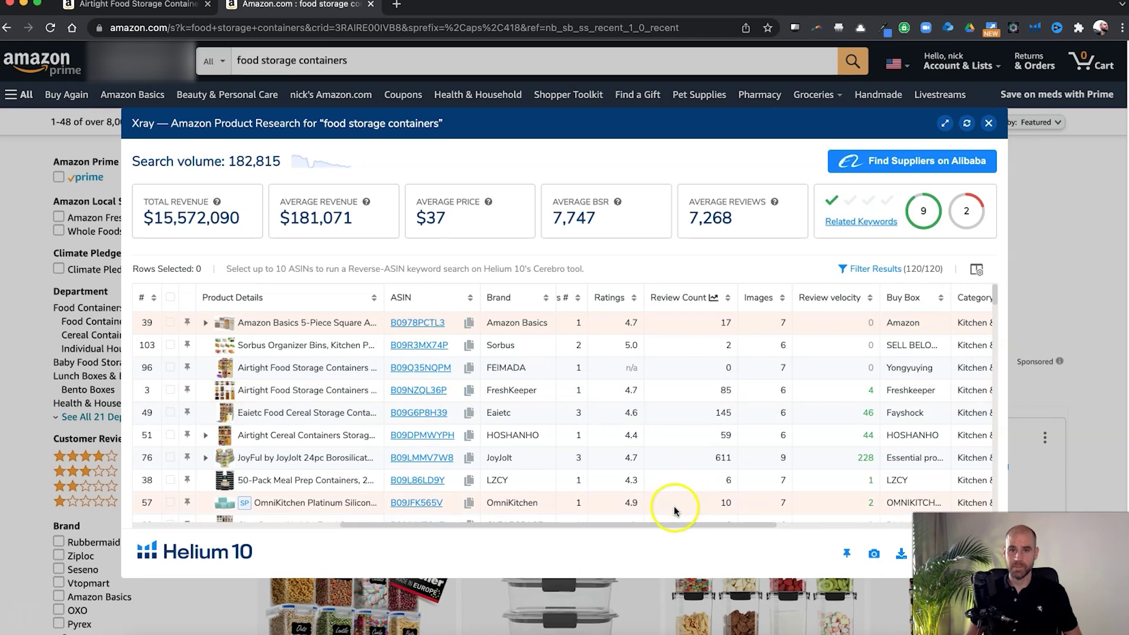
{"action": "left_click_drag", "start_coordinate": [690, 525], "coordinate": [514, 527]}
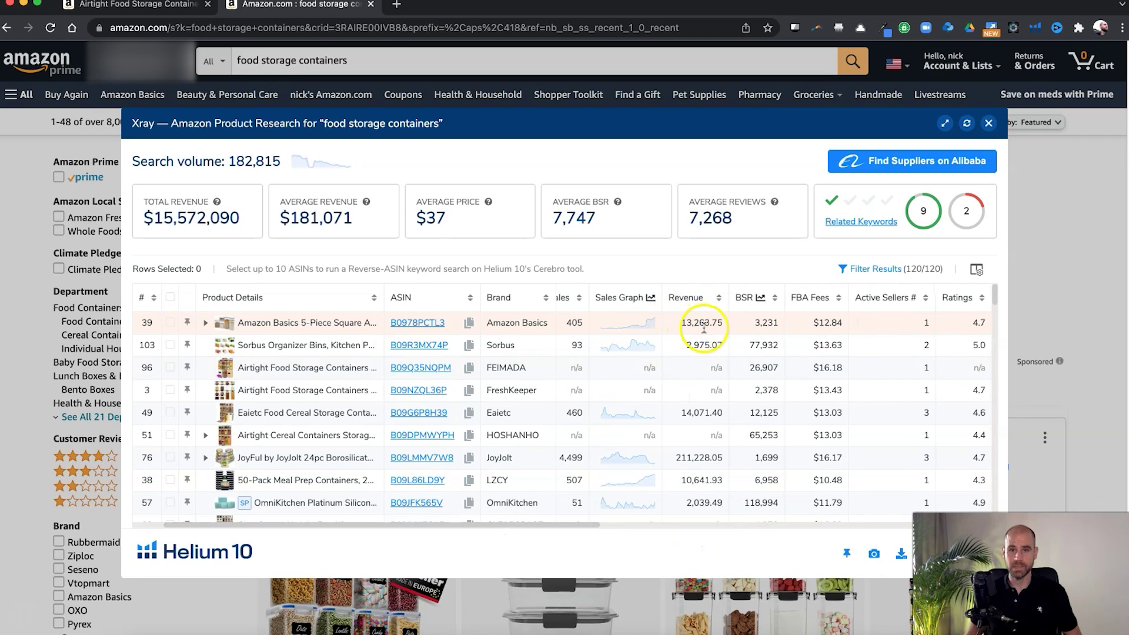
{"action": "left_click_drag", "start_coordinate": [573, 525], "coordinate": [964, 525]}
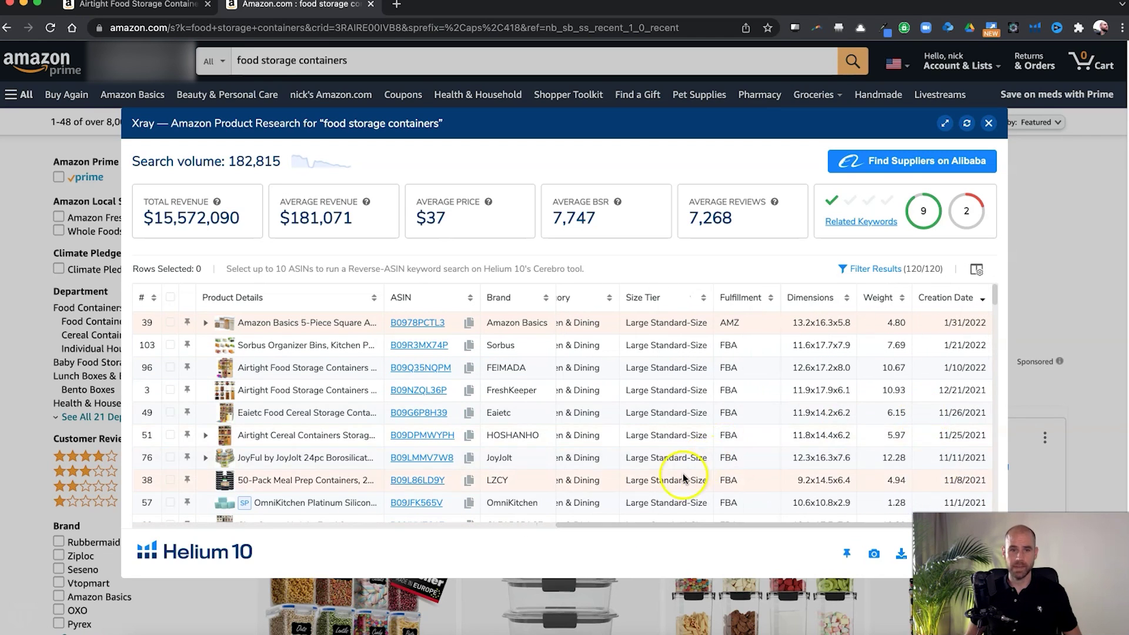
{"action": "left_click", "coordinate": [996, 298]}
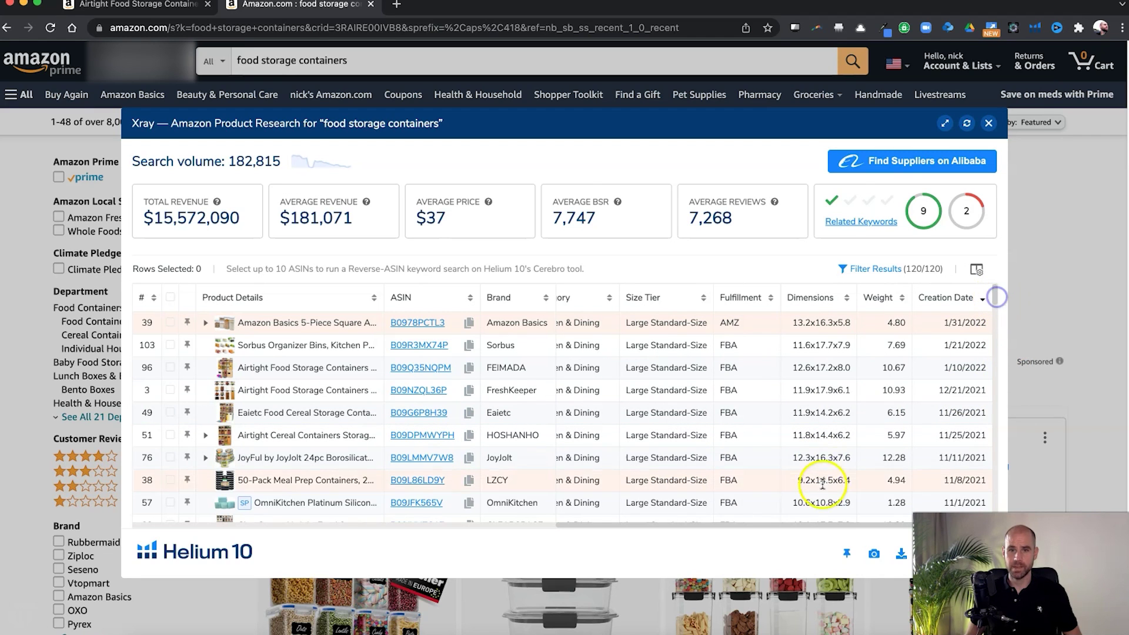
{"action": "left_click_drag", "start_coordinate": [819, 525], "coordinate": [509, 524]}
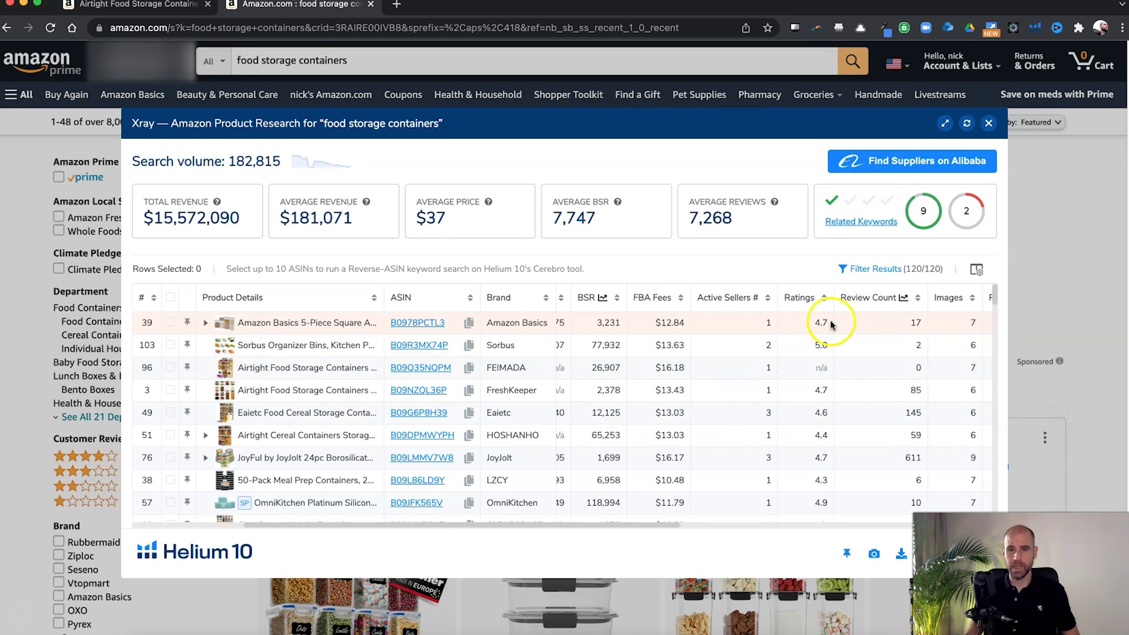
{"action": "left_click_drag", "start_coordinate": [635, 523], "coordinate": [576, 527]}
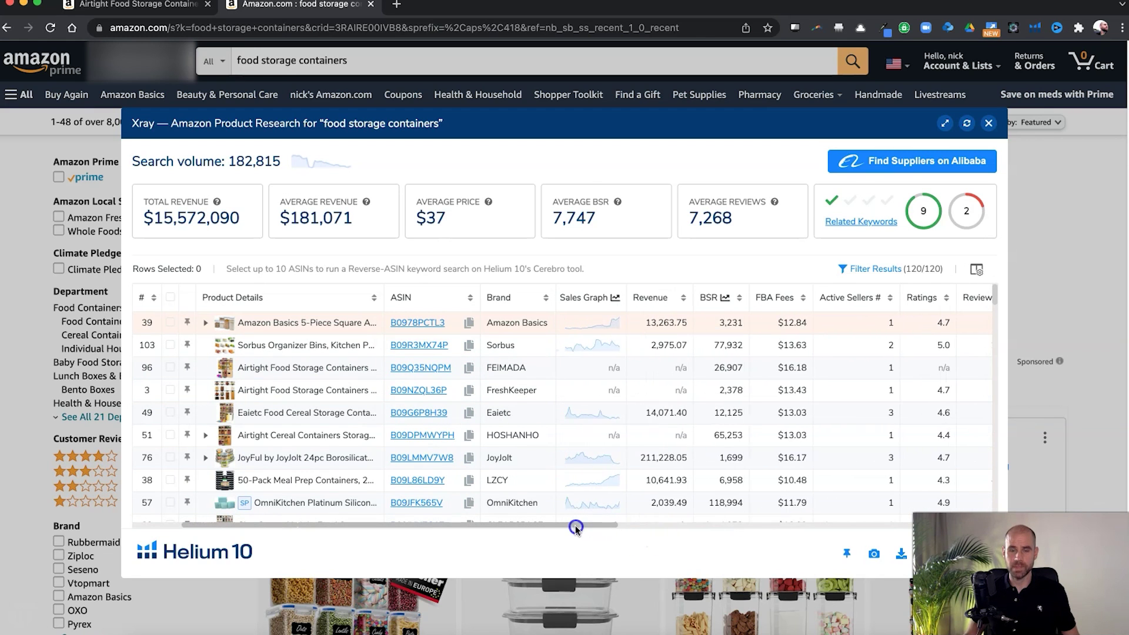
Step: Sort the Xray table by Revenue descending and browse down to the $30,000–$40,000 listings
{"action": "left_click", "coordinate": [651, 297]}
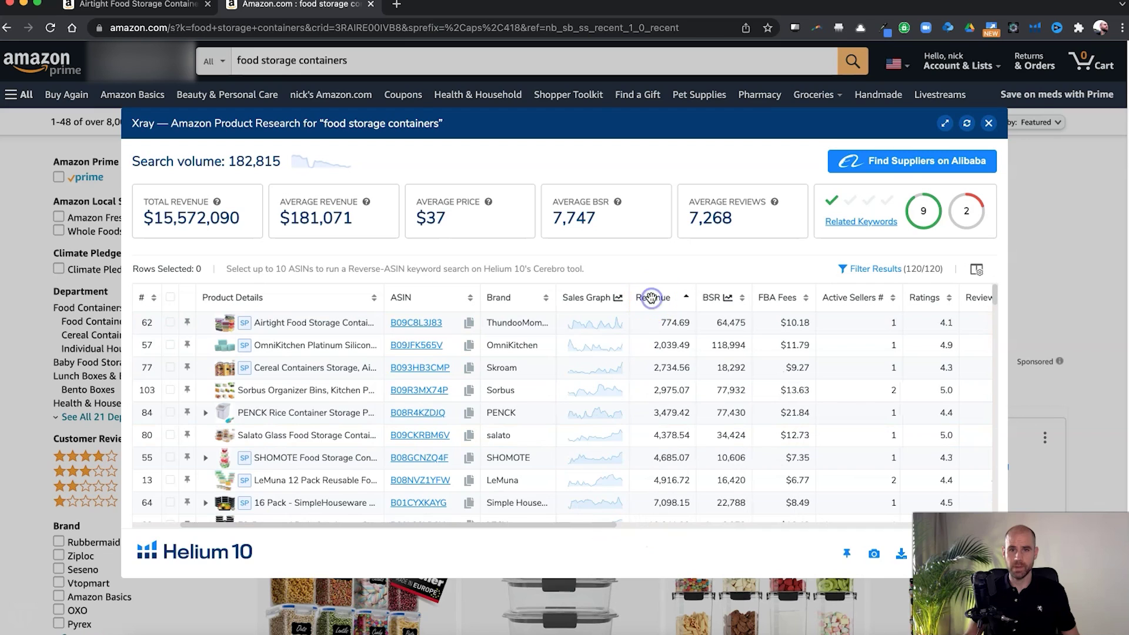
{"action": "left_click", "coordinate": [651, 298]}
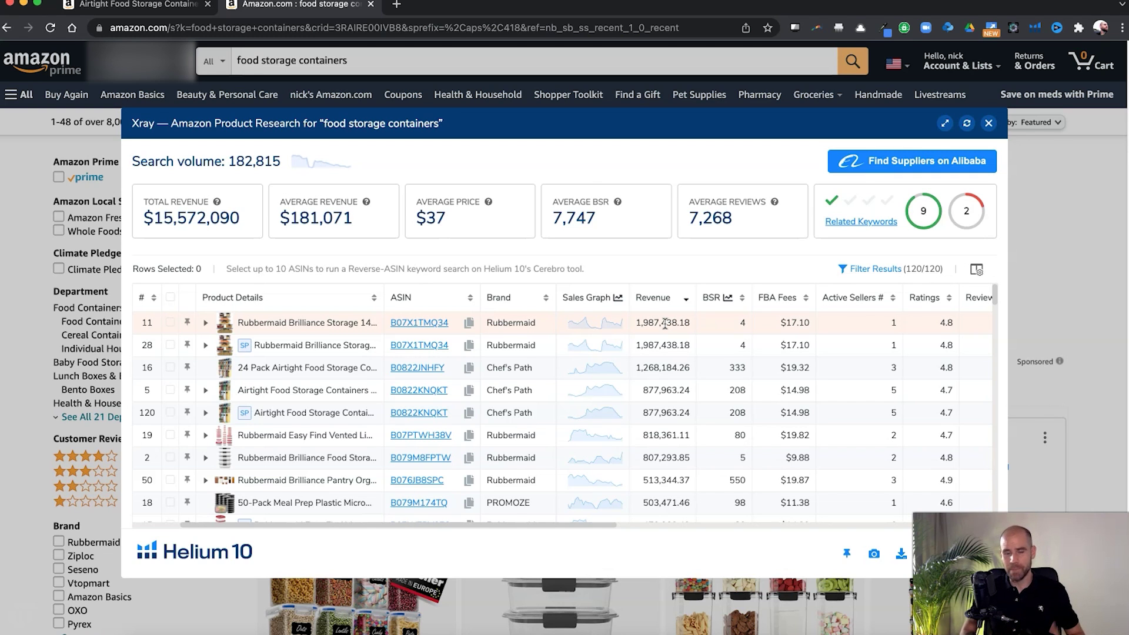
{"action": "scroll", "coordinate": [668, 341], "scroll_direction": "down", "scroll_amount": 15}
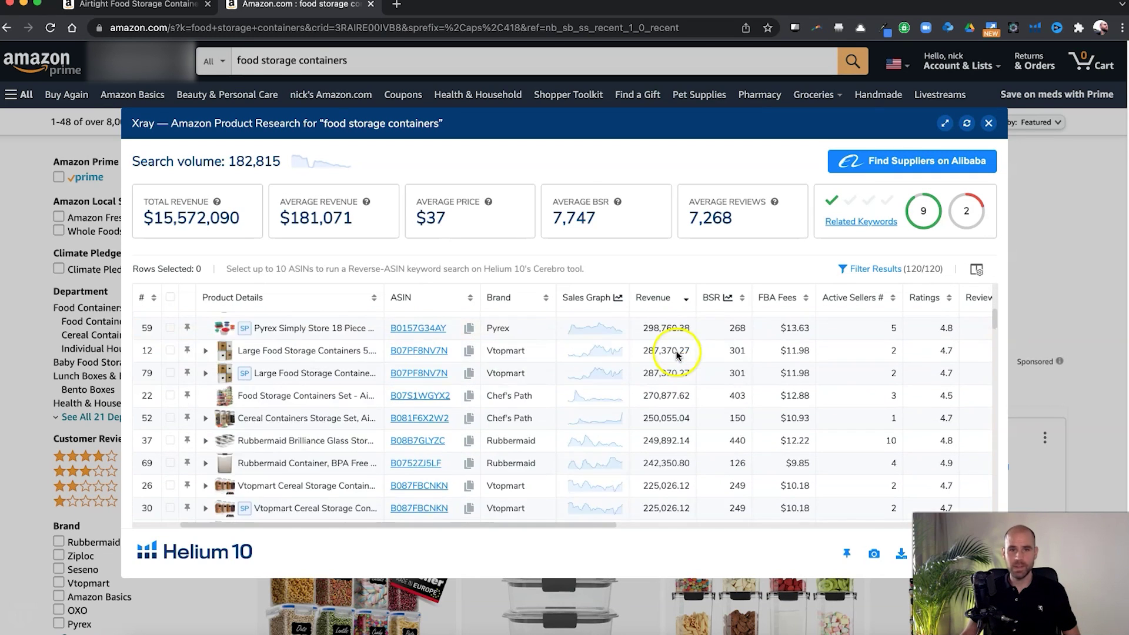
{"action": "scroll", "coordinate": [675, 359], "scroll_direction": "down", "scroll_amount": 10}
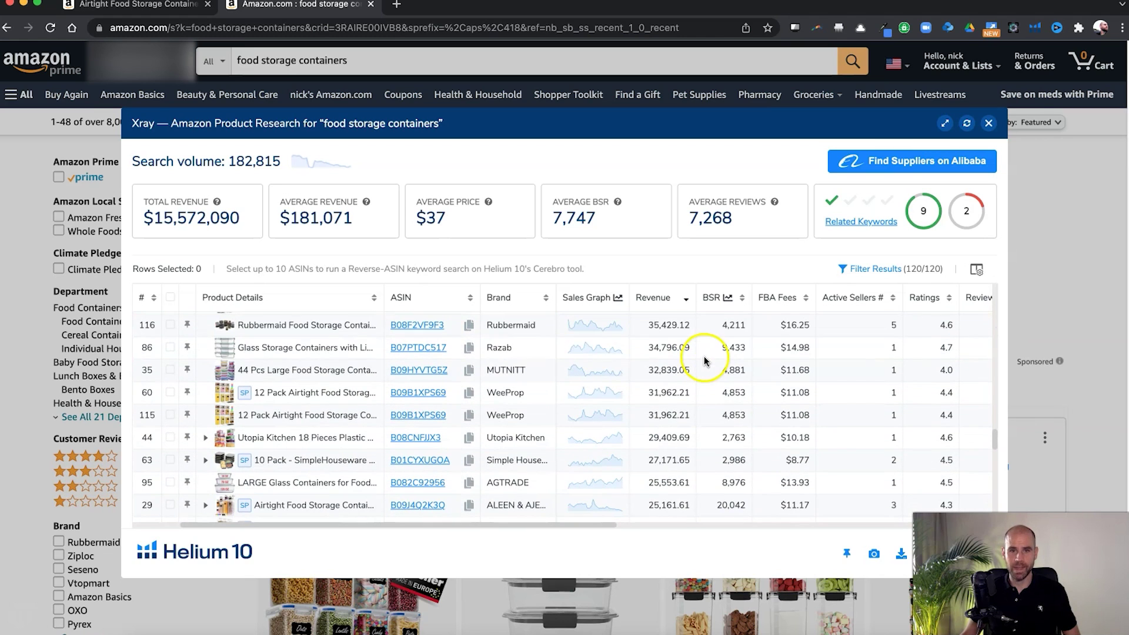
{"action": "scroll", "coordinate": [694, 370], "scroll_direction": "up", "scroll_amount": 4}
{"action": "scroll", "coordinate": [671, 385], "scroll_direction": "up", "scroll_amount": 5}
{"action": "scroll", "coordinate": [671, 400], "scroll_direction": "down", "scroll_amount": 5}
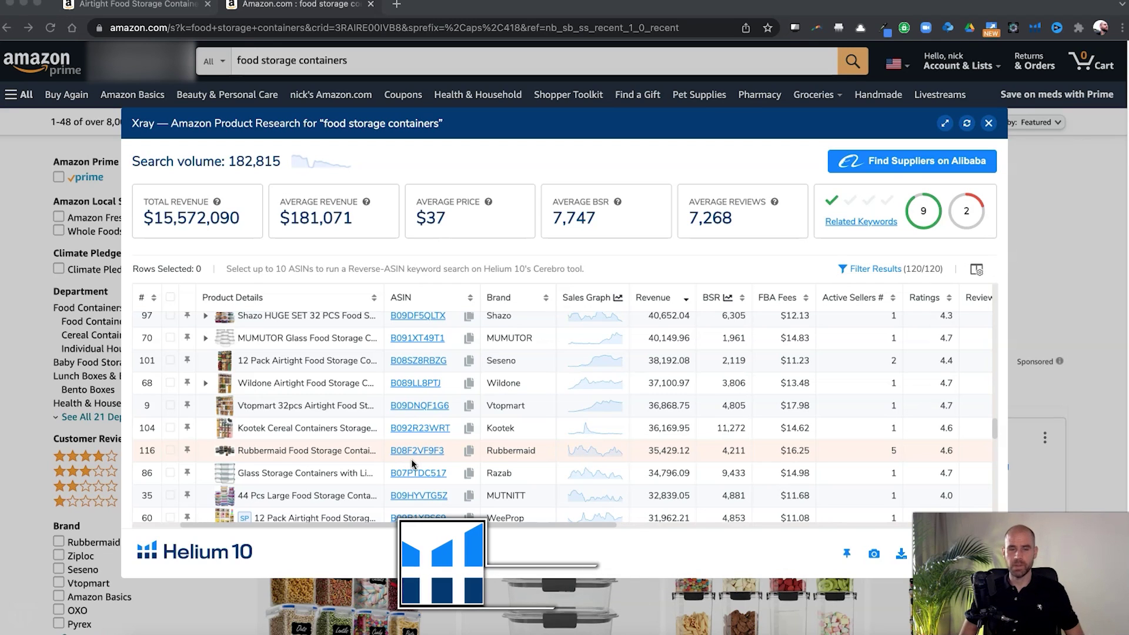
Step: Scroll the revenue-sorted table right to show size tier, fulfillment, dimensions, weight and creation date
{"action": "left_click", "coordinate": [497, 525]}
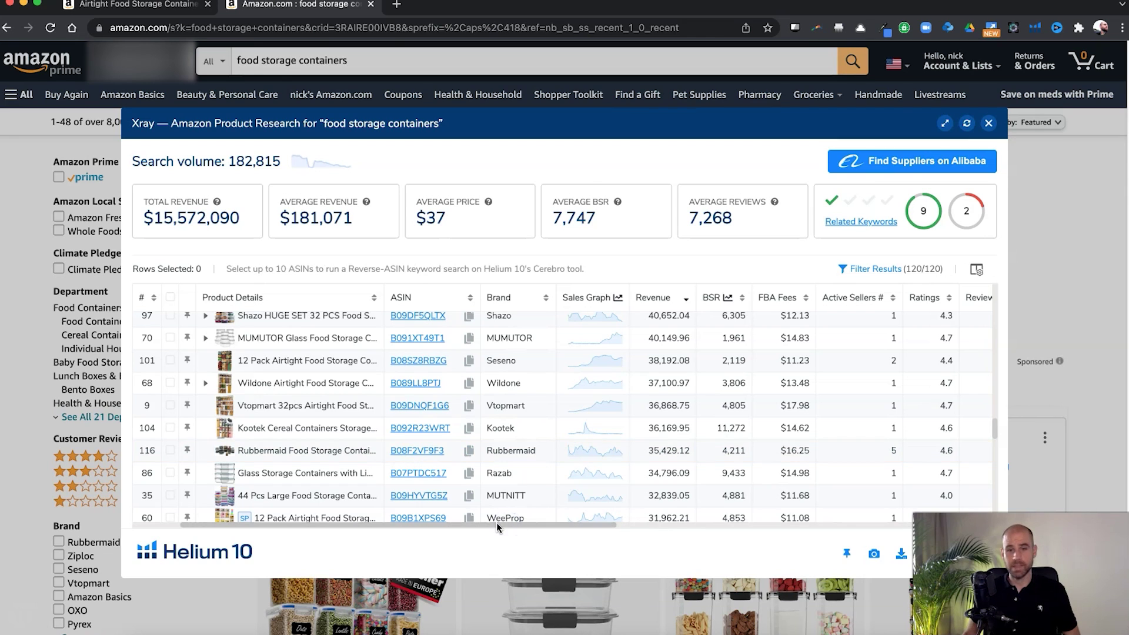
{"action": "left_click_drag", "start_coordinate": [497, 525], "coordinate": [873, 525]}
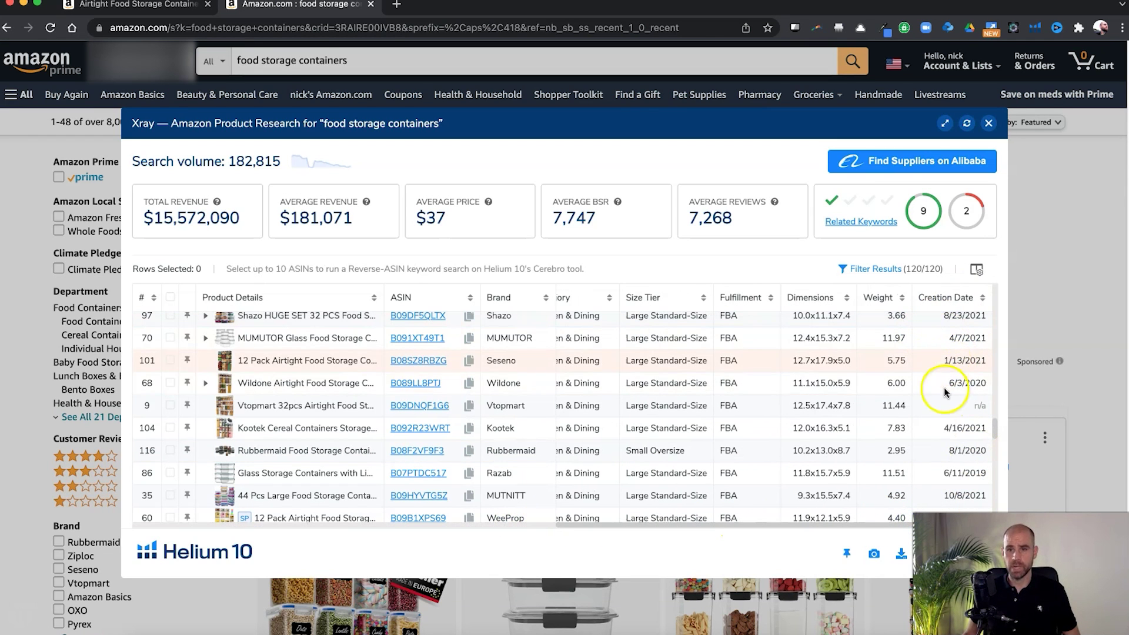